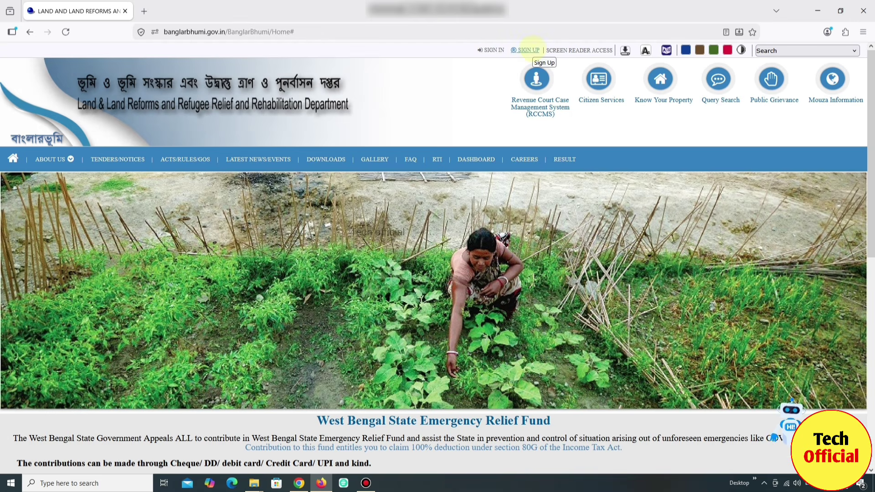
Open and close the public registration form, then open the account login window
left_click(531, 49)
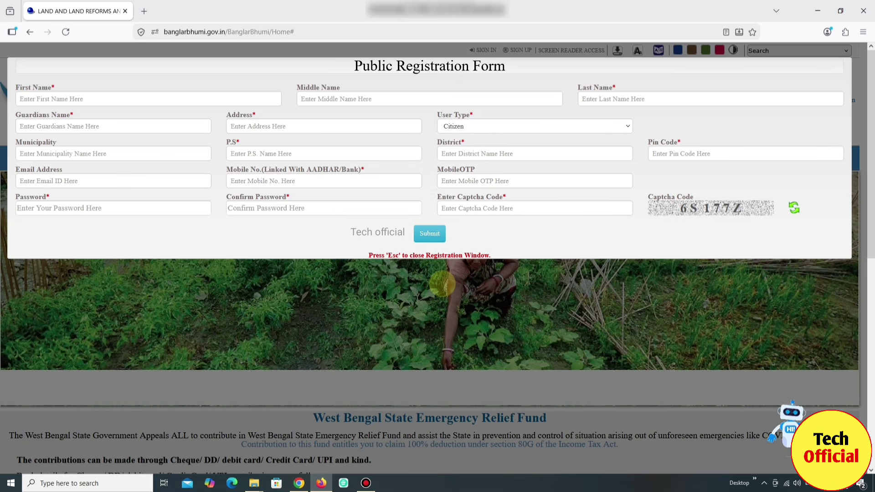
left_click(442, 284)
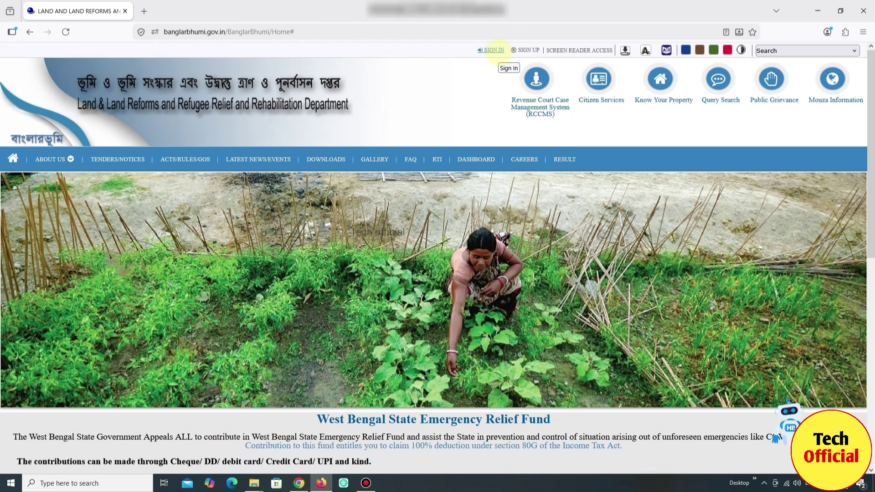
left_click(493, 50)
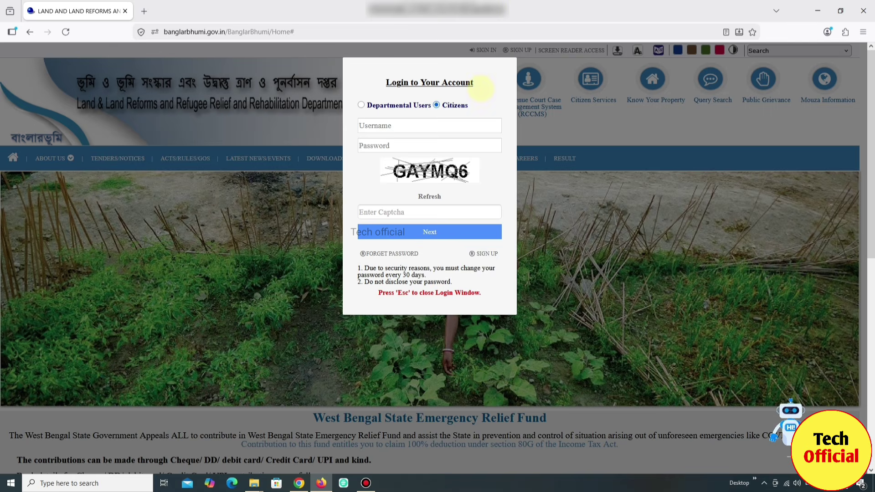
Sign in as a citizen with the username, password, captcha and OTP
left_click(417, 126)
key("Return")
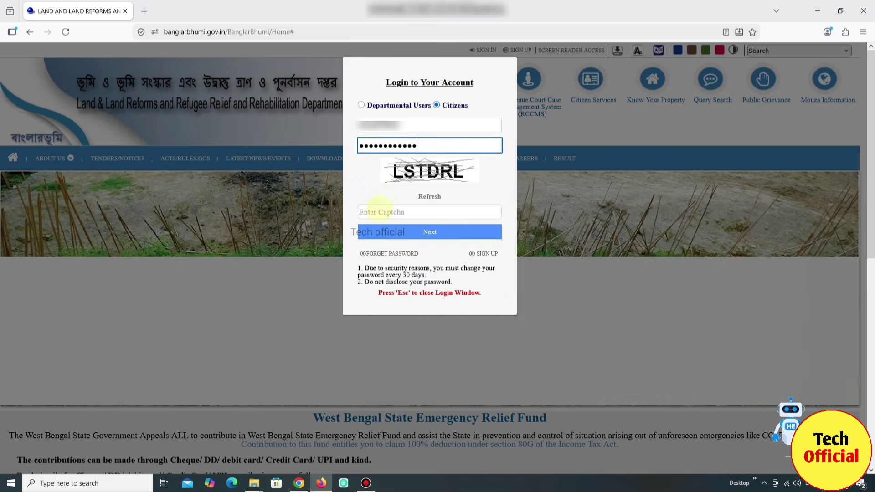
left_click(378, 211)
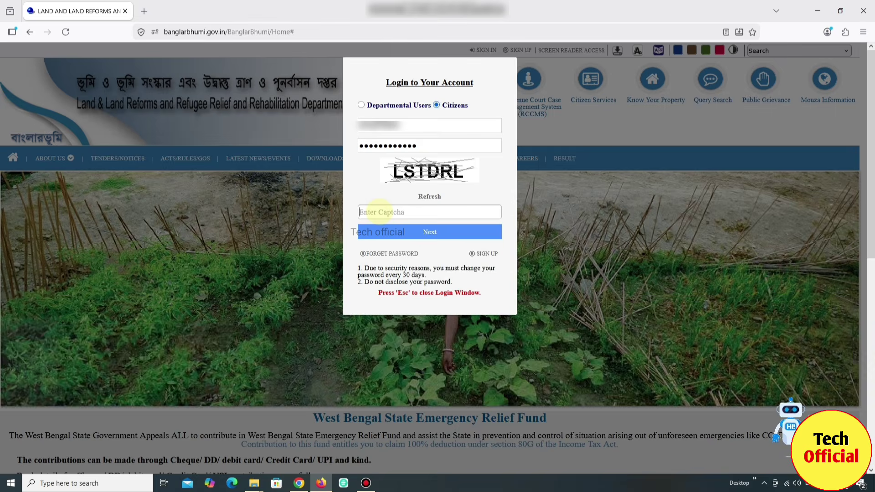
type("LSTDRL")
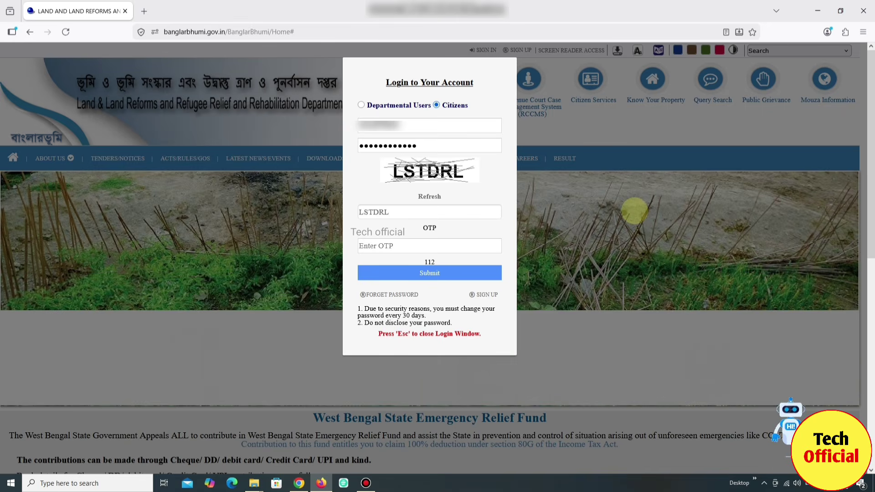
left_click(411, 244)
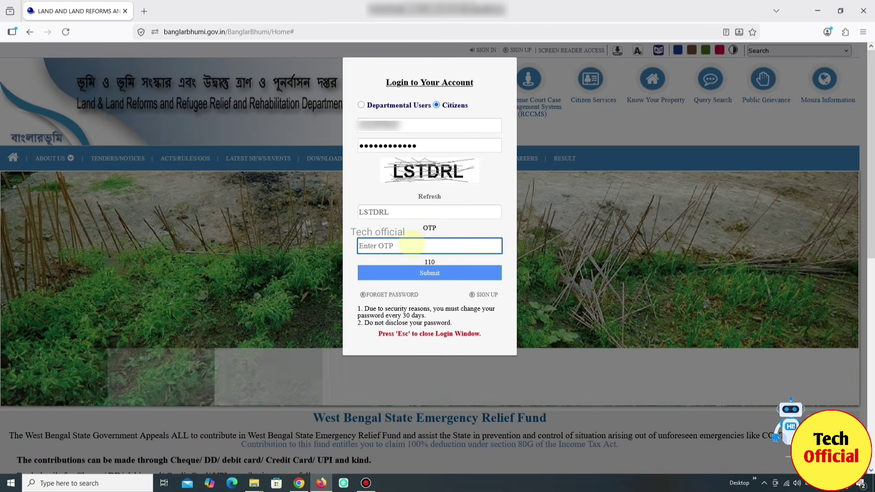
type("1")
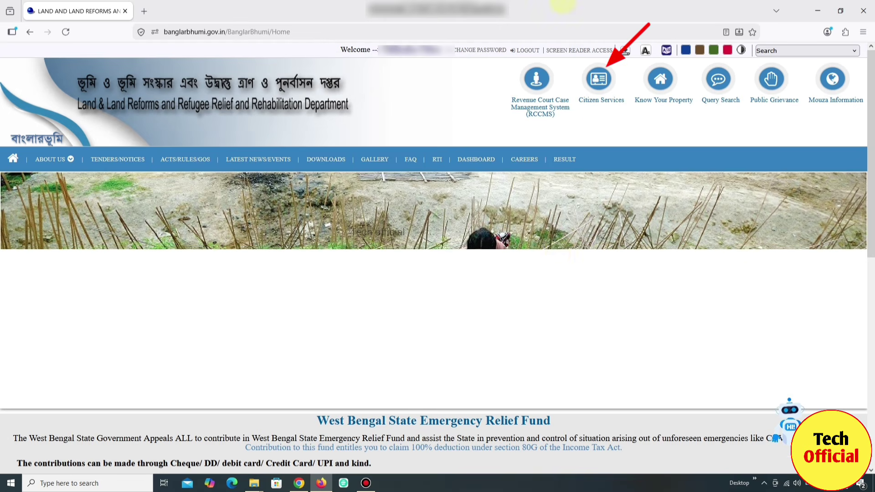
Open the ROR Request form from Citizen Services under Service Delivery
left_click(600, 92)
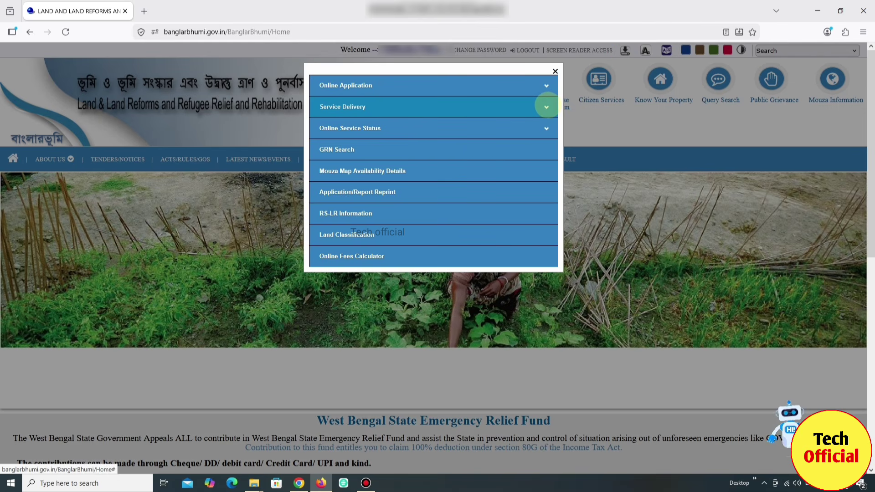
left_click(546, 107)
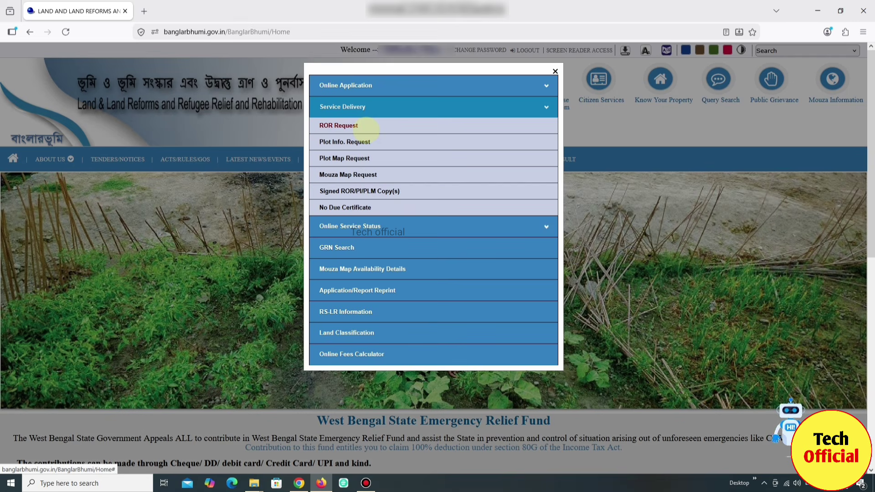
left_click(346, 126)
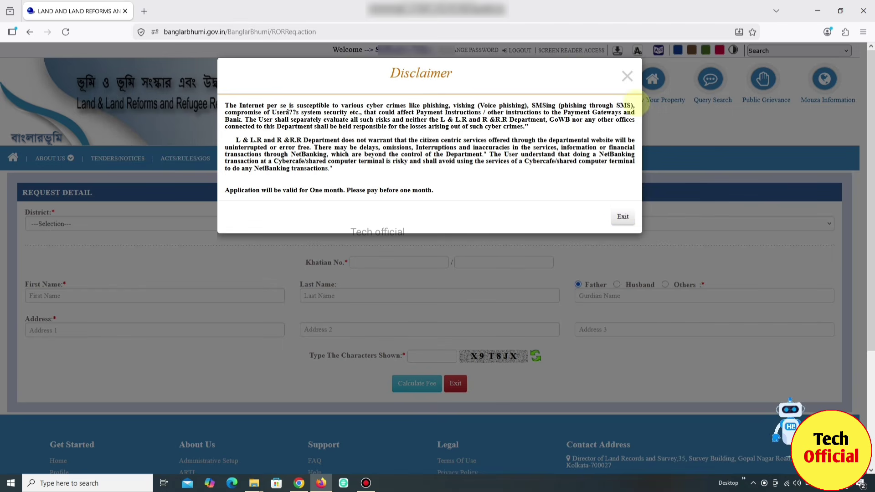
Dismiss the disclaimer and choose the district and block on the ROR request
left_click(627, 76)
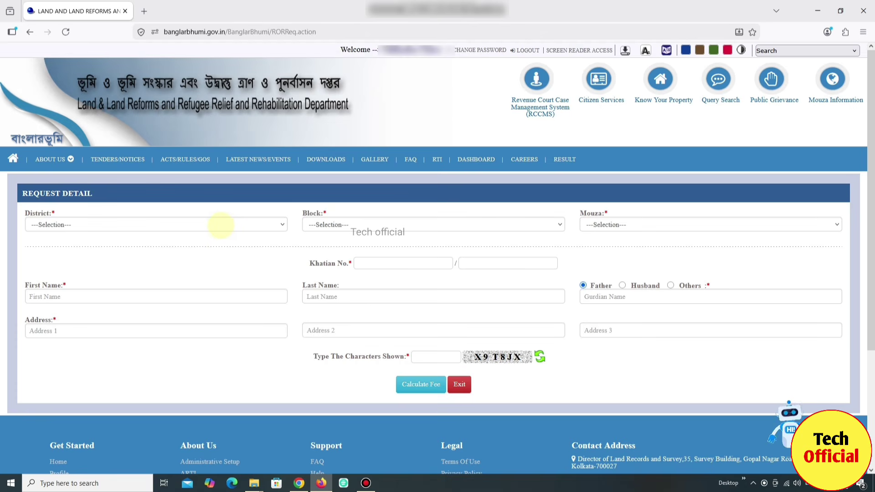
left_click(224, 222)
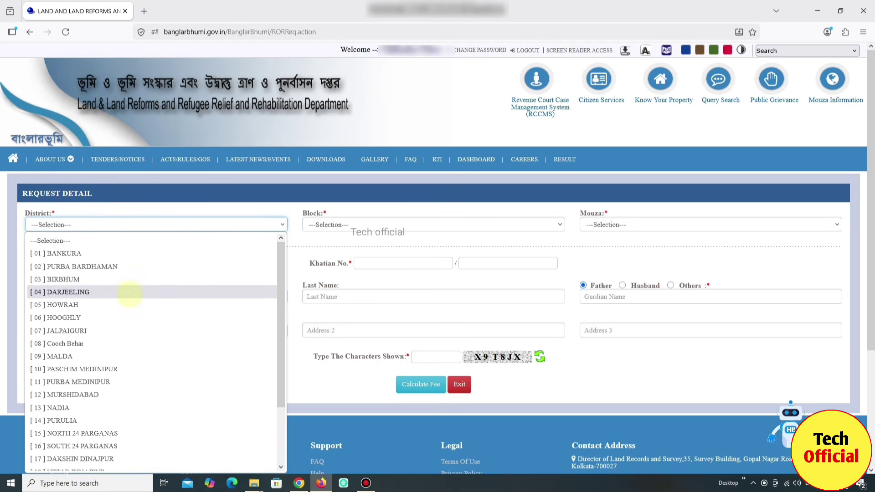
scroll(153, 356, "down", 2)
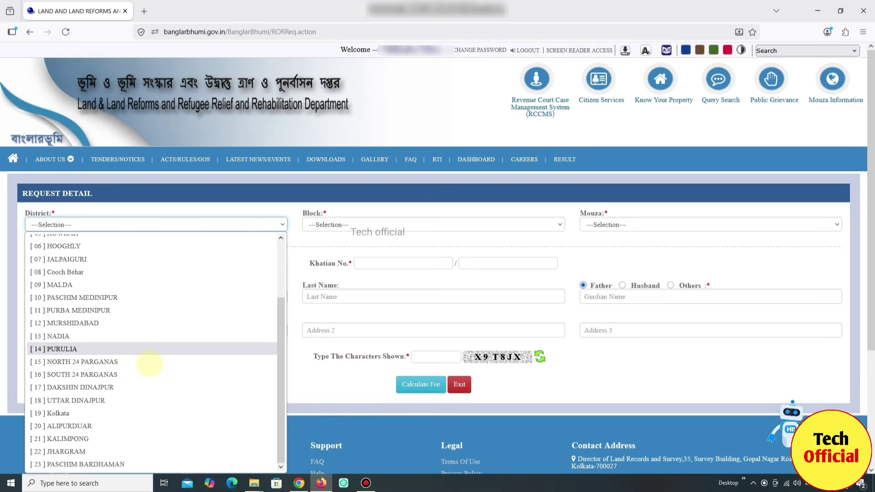
left_click(85, 299)
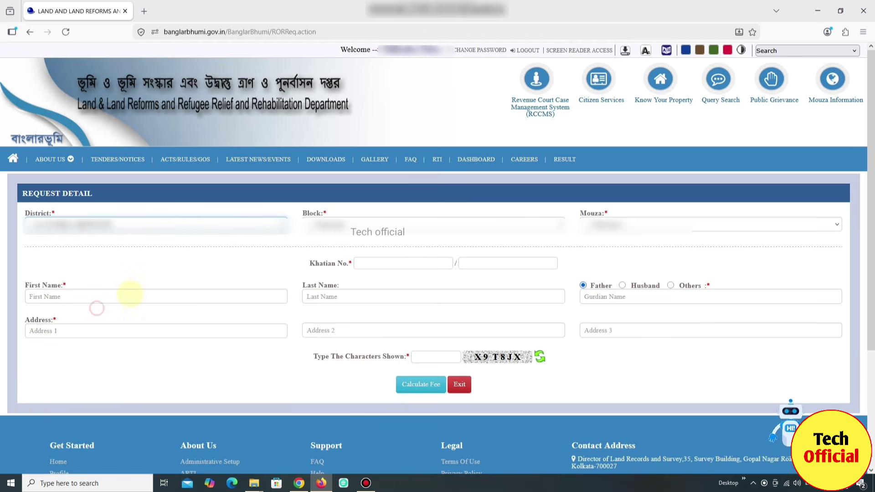
left_click(345, 224)
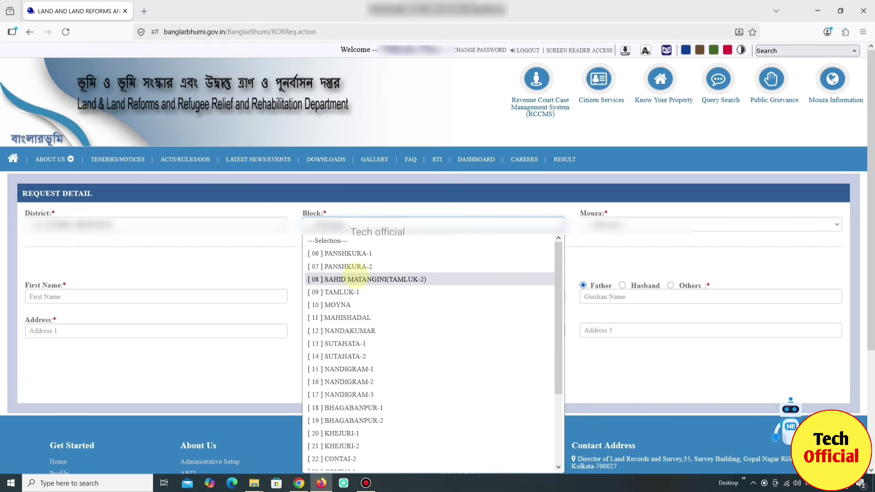
left_click(348, 267)
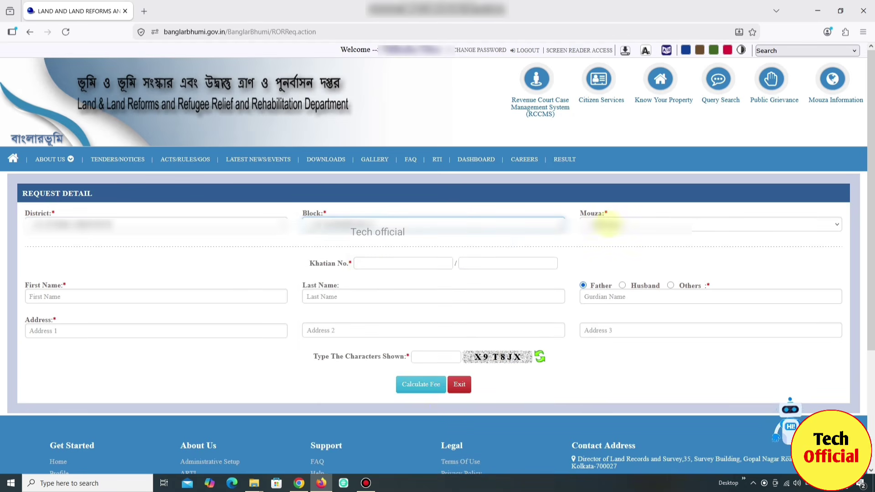
Wait for the mouza list to load, then choose the mouza
left_click(607, 225)
left_click(607, 225)
left_click(607, 223)
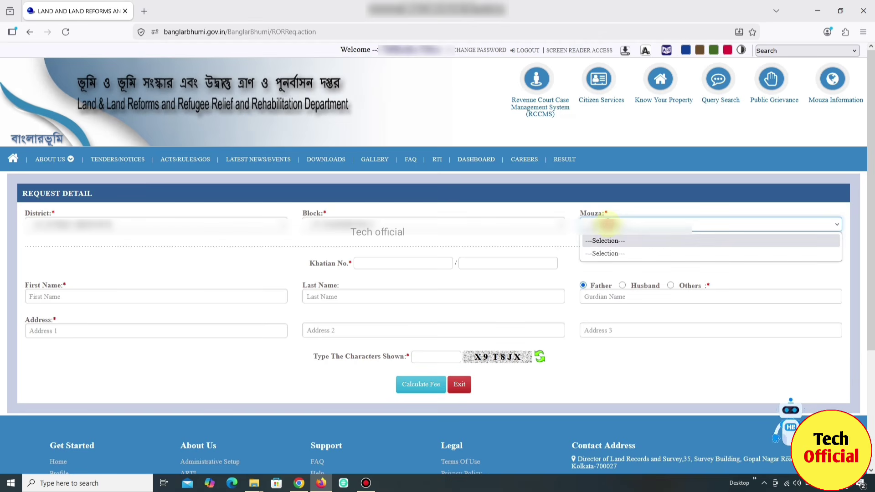
left_click(608, 224)
left_click(607, 224)
left_click(491, 240)
left_click(491, 239)
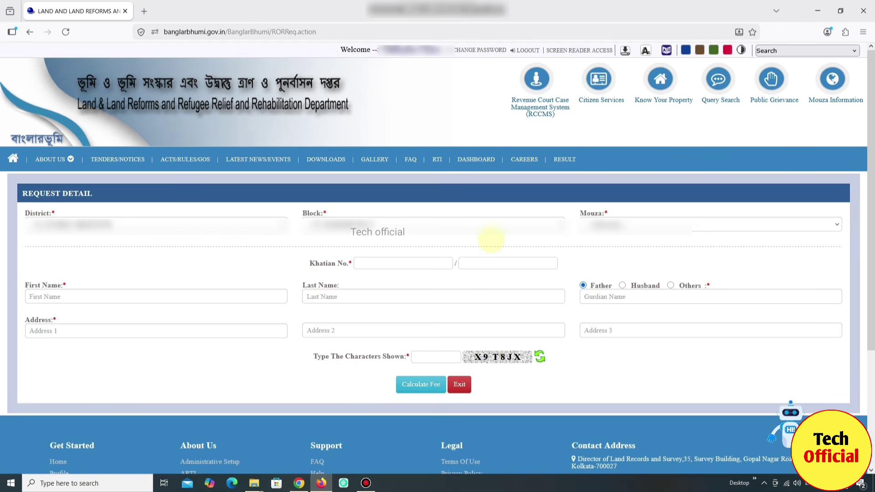
left_click(689, 222)
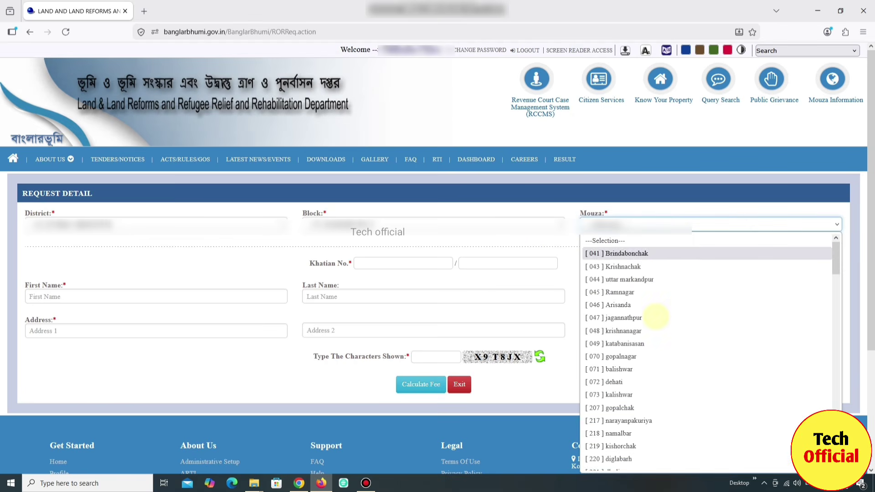
scroll(651, 333, "down", 4)
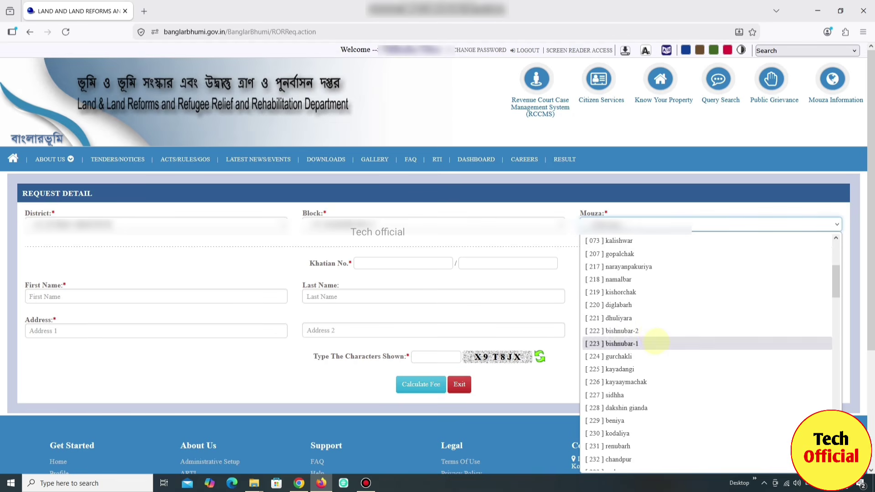
scroll(653, 334, "down", 2)
scroll(654, 346, "down", 2)
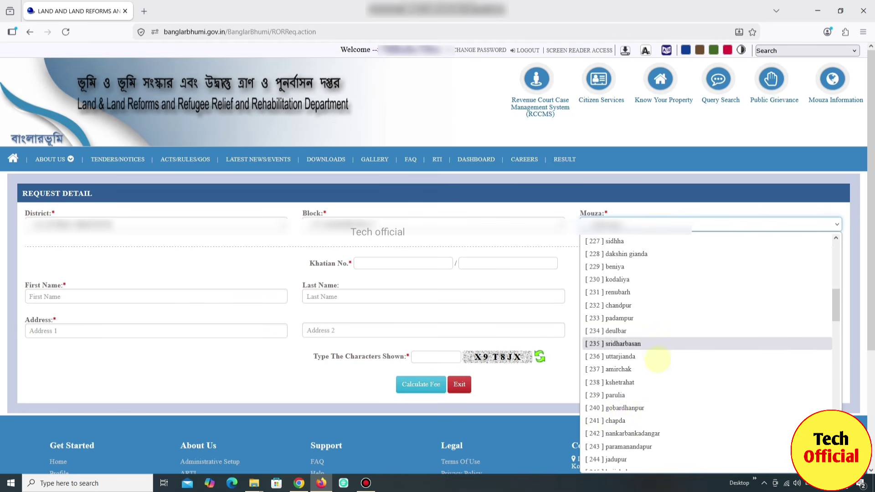
left_click(621, 407)
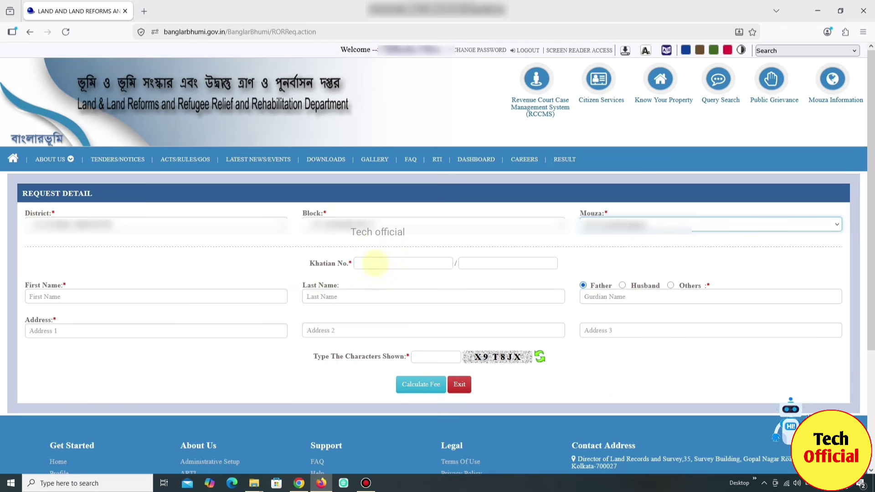
Enter the khatian number, applicant and father's names, address, and the captcha characters
left_click(373, 263)
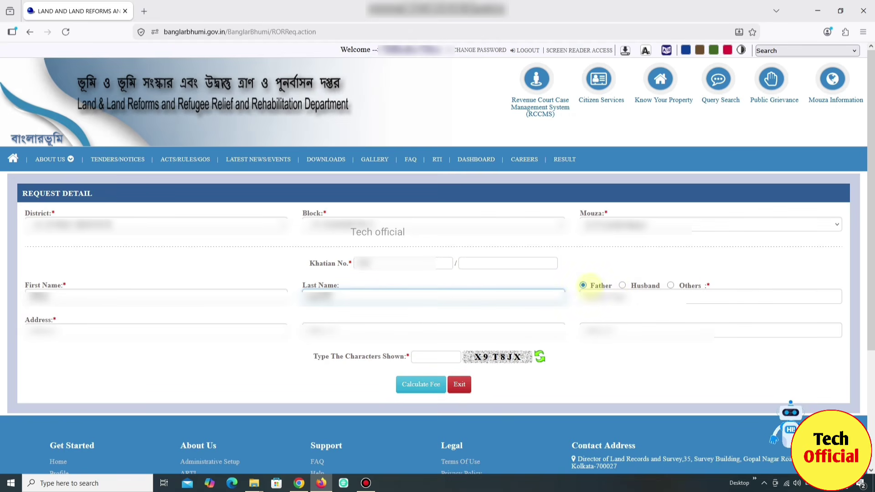
left_click(593, 297)
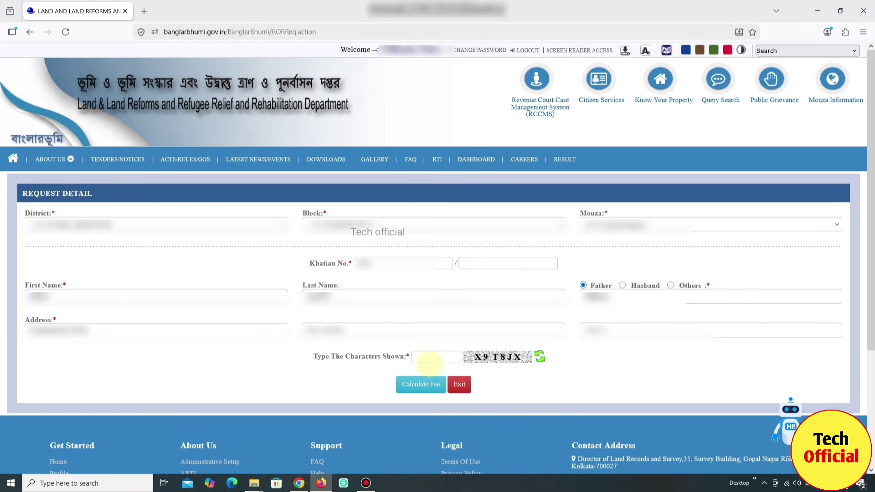
left_click(431, 358)
type("X9T")
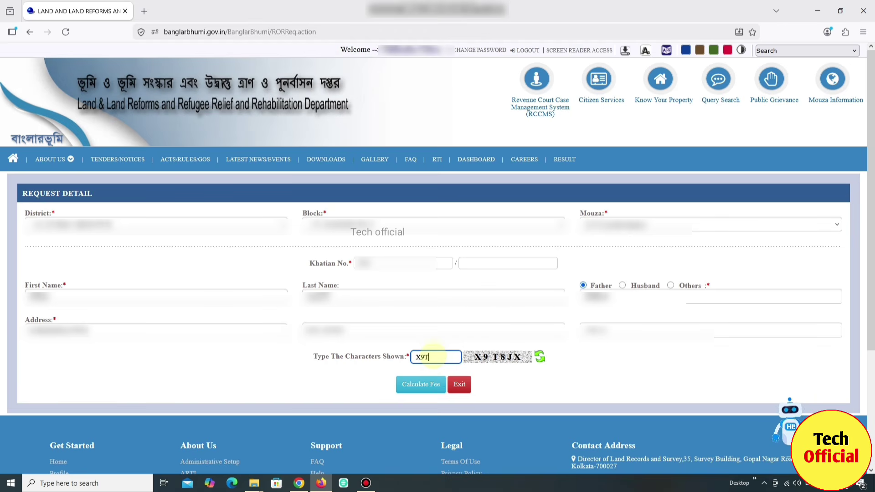
type("8JX")
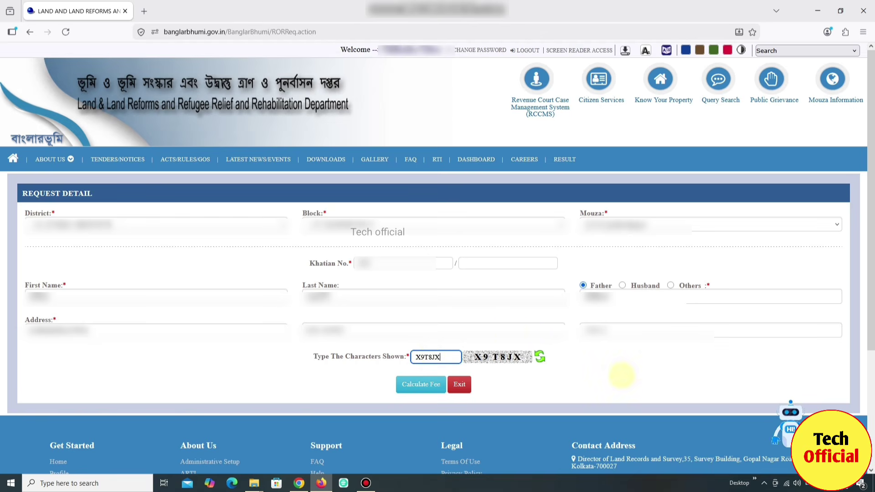
left_click(623, 376)
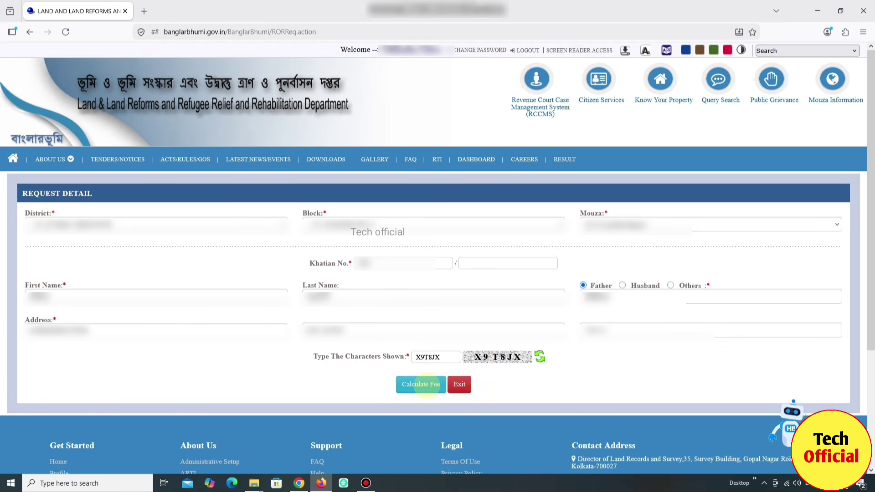
Calculate the 30 fee for 2 pages and choose SBI Epay under GRIPS
left_click(426, 386)
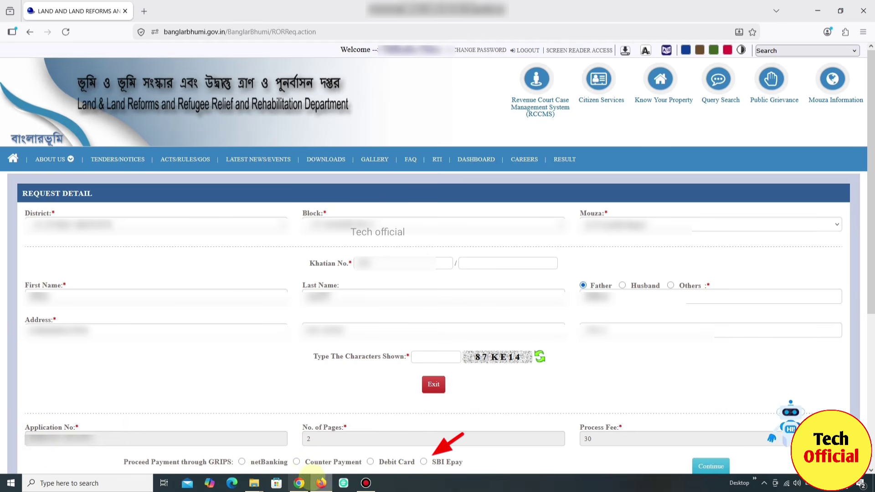
left_click(424, 461)
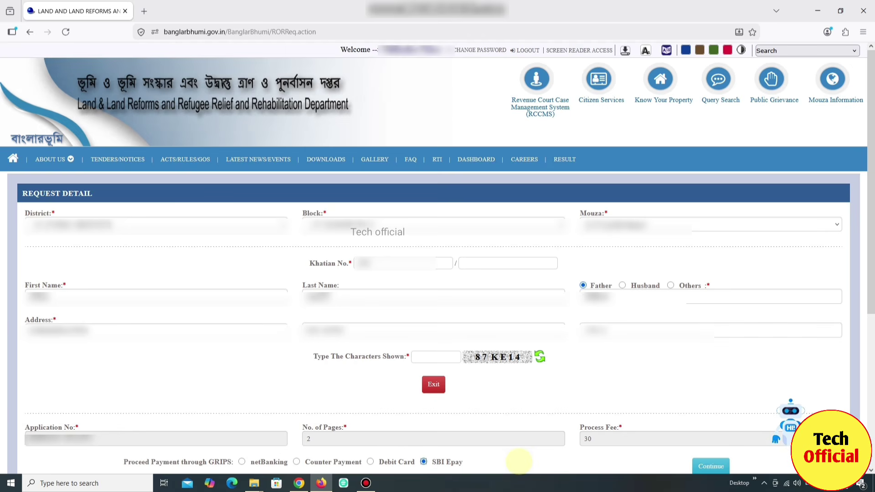
left_click(717, 466)
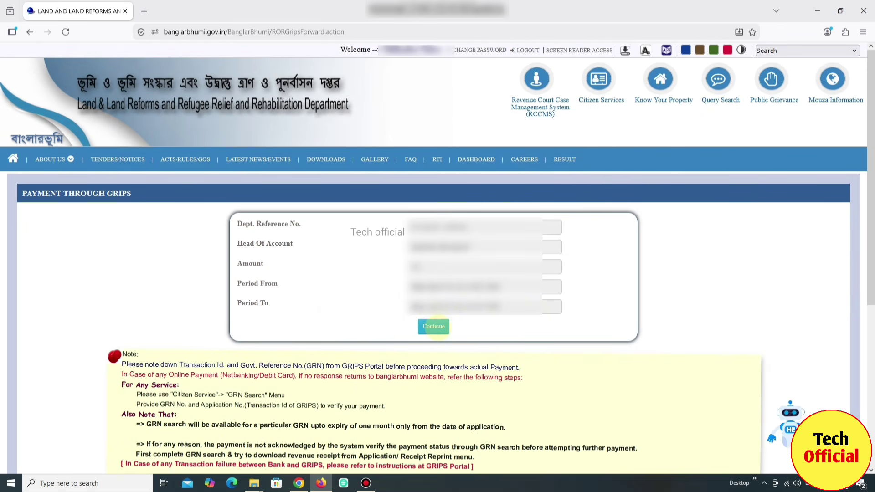
Continue from the Payment Through GRIPS page to the GRIPS portal
left_click(433, 327)
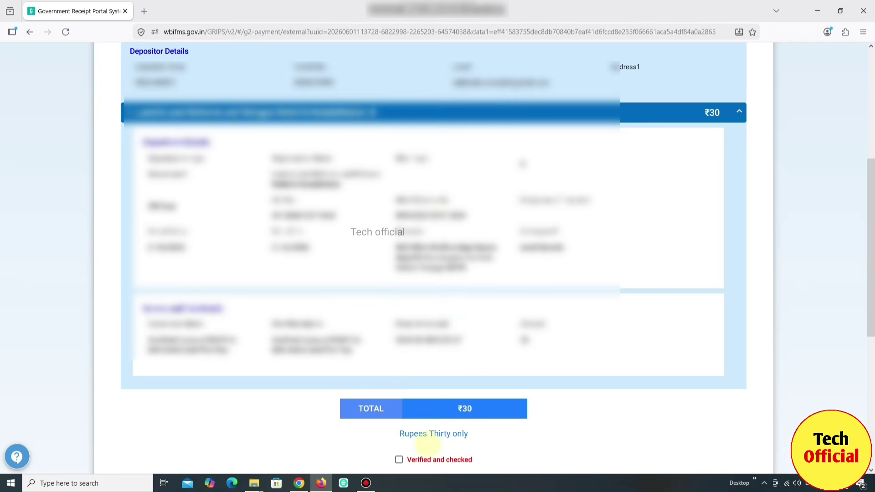
Mark the ₹30 details verified and pay by SBI Epay through Payment Gateway/Bank
left_click(399, 460)
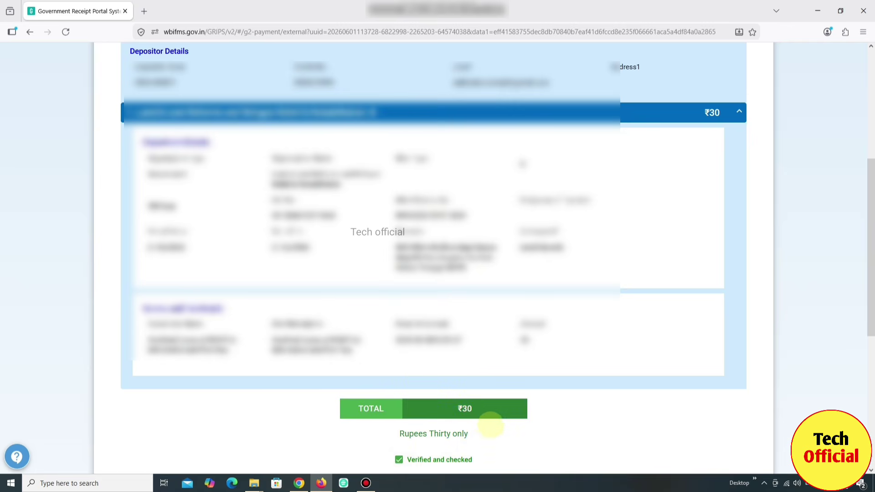
scroll(490, 422, "down", 5)
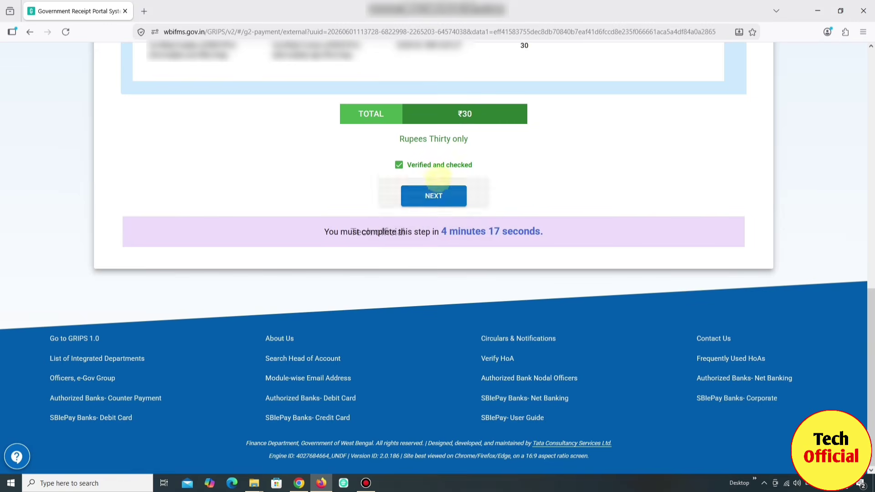
left_click(432, 195)
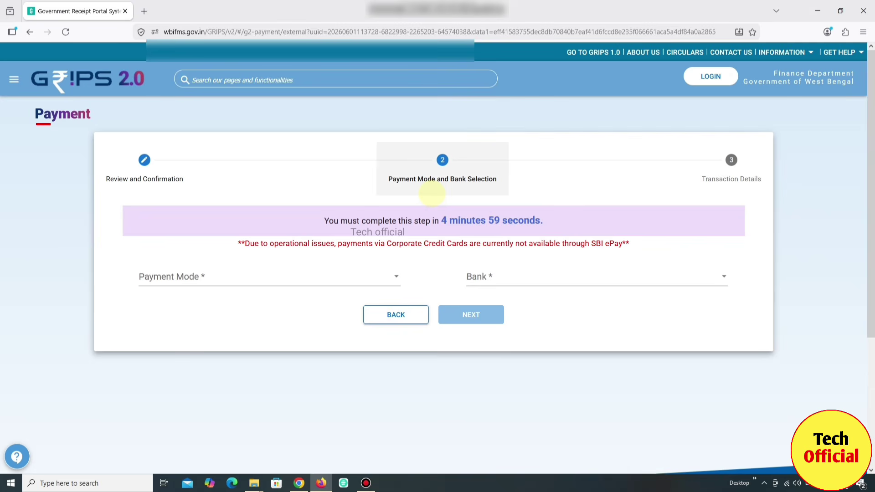
left_click(229, 276)
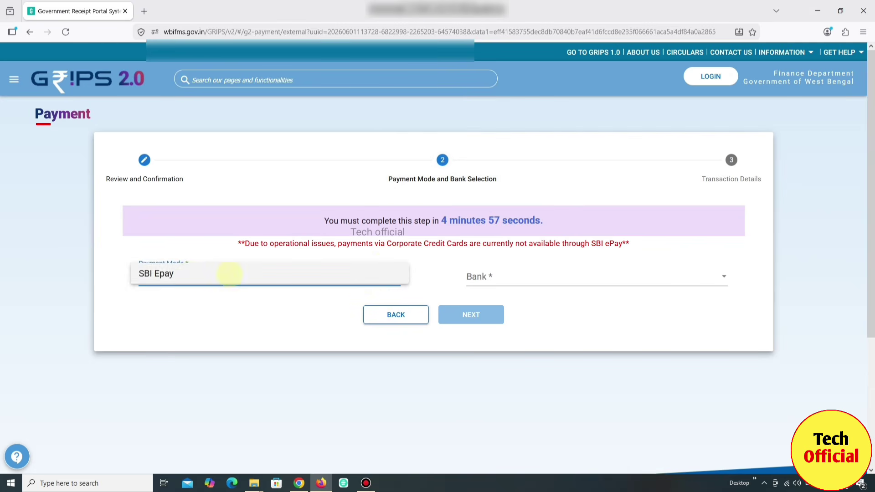
left_click(229, 273)
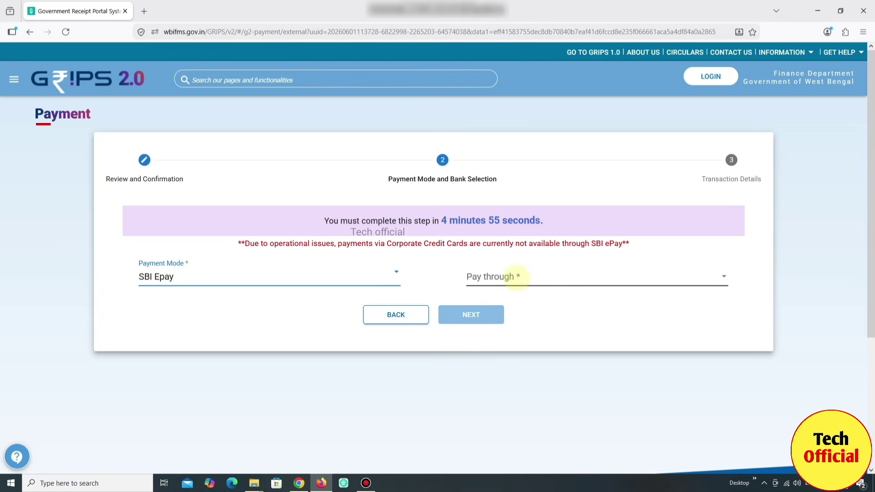
left_click(517, 277)
left_click(510, 273)
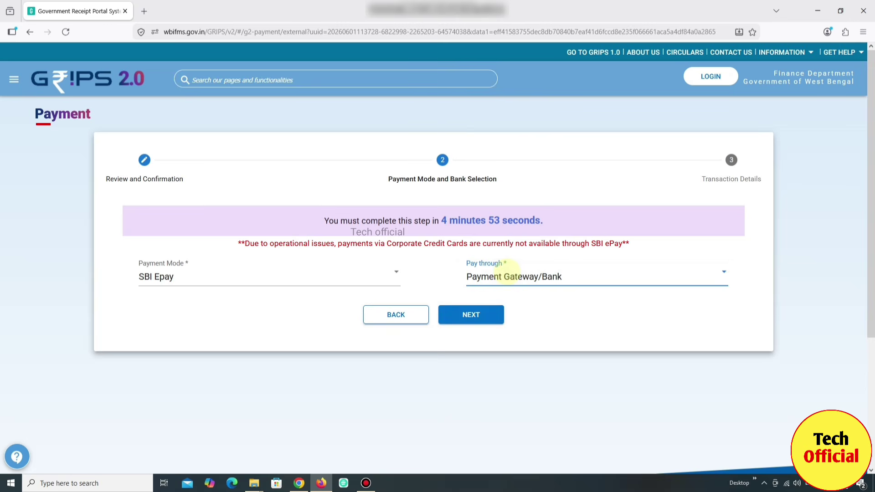
left_click(471, 315)
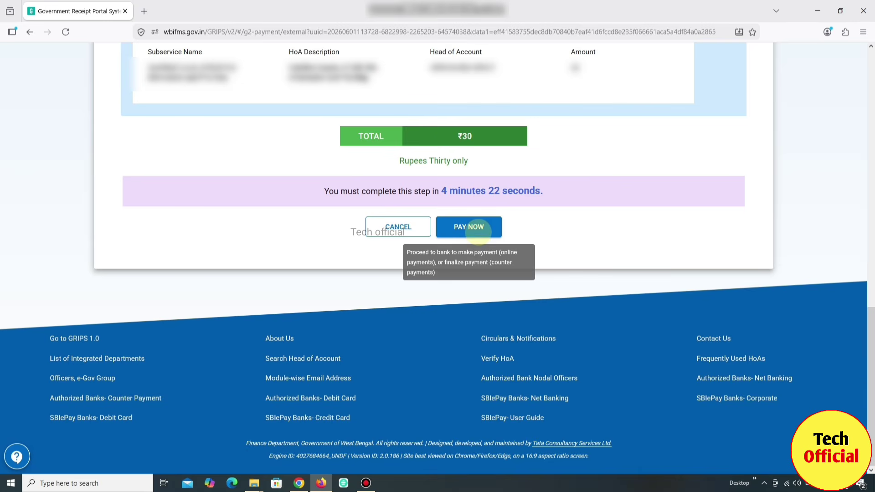
Pay the ₹30 on SBI ePay using the UPI QR code option
left_click(478, 230)
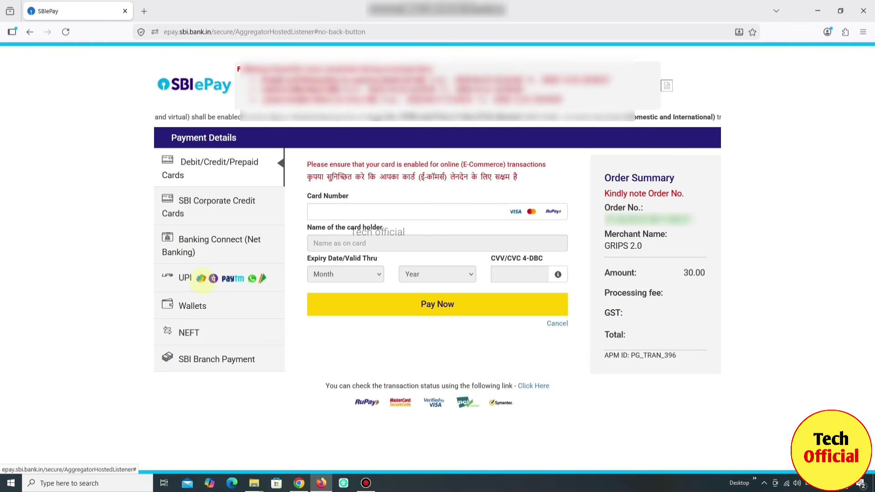
left_click(202, 280)
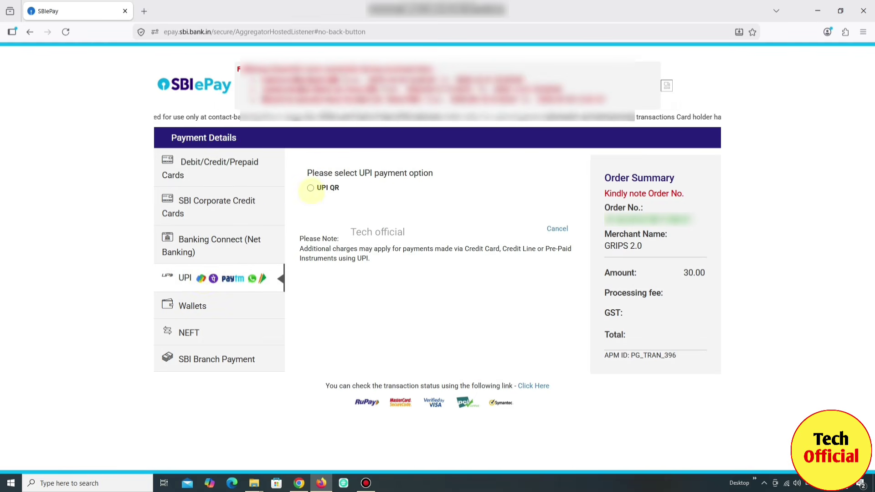
left_click(310, 188)
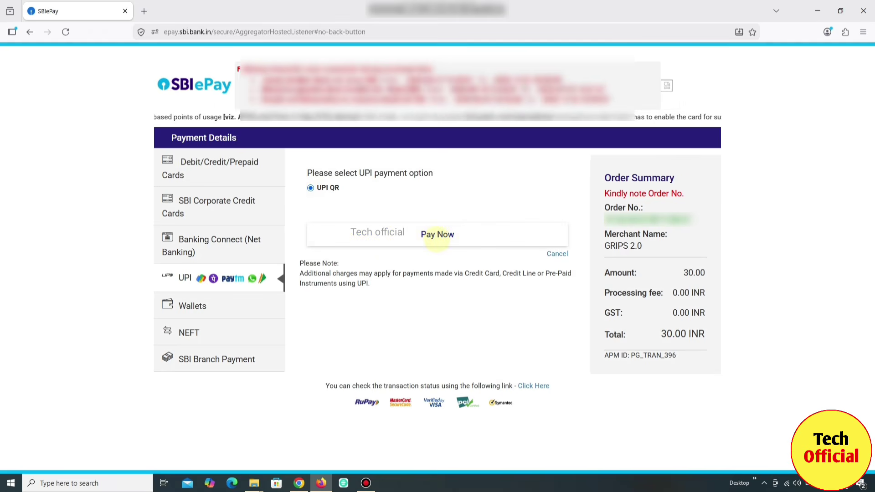
left_click(436, 235)
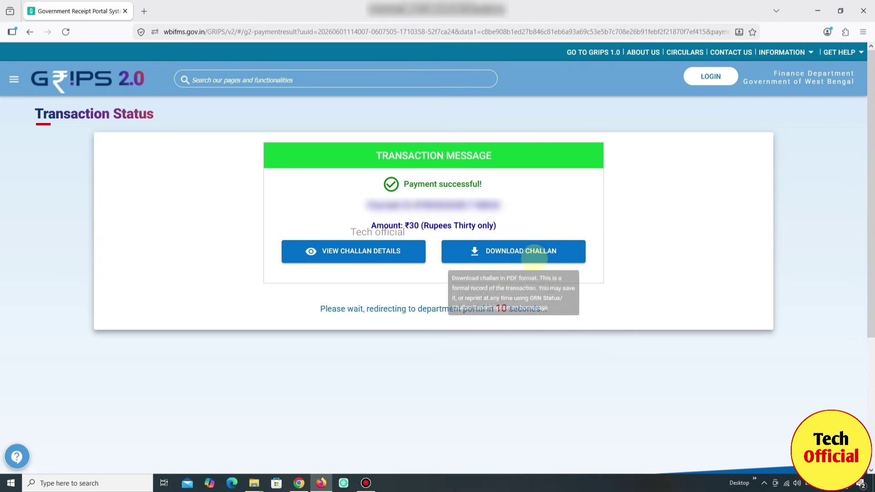
Download the challan as challan-15.pdf and switch back to the Banglarbhumi tab
left_click(540, 252)
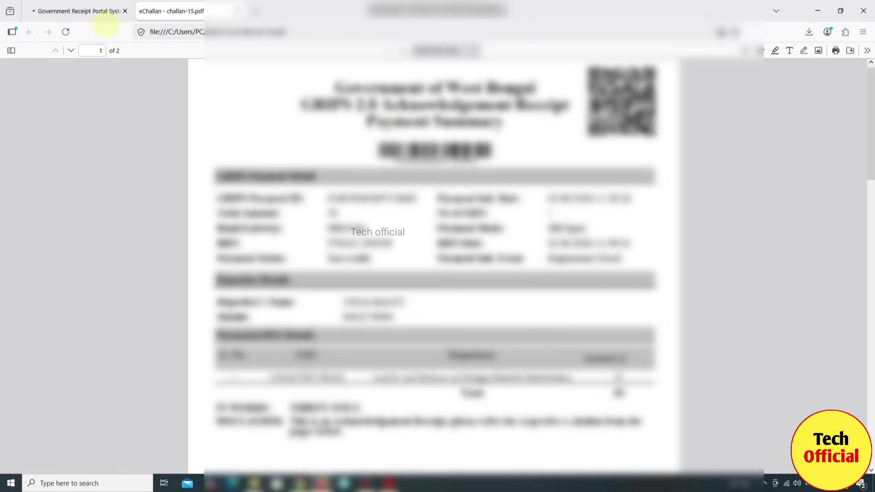
left_click(91, 12)
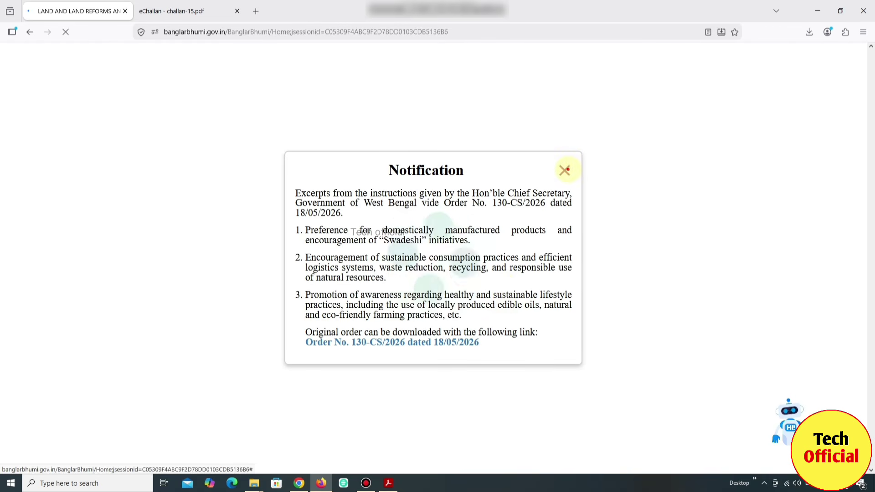
Dismiss the notification, open the sign-in form and refresh the captcha image
left_click(564, 170)
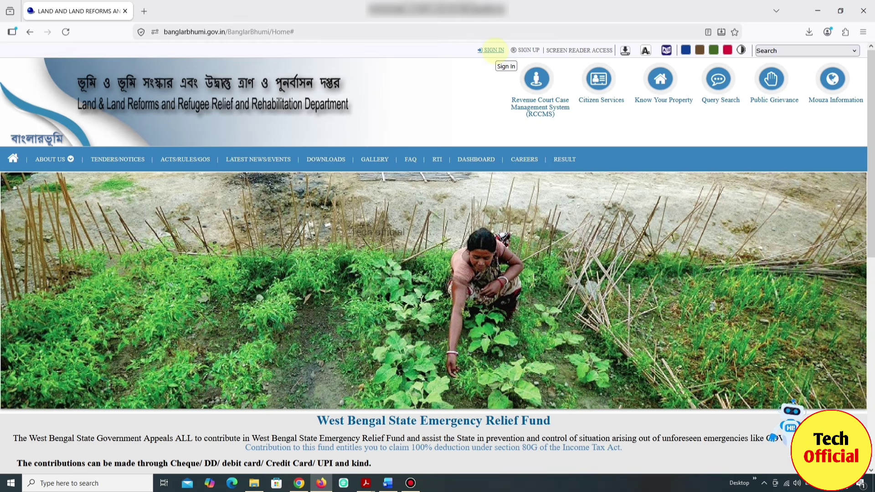
left_click(495, 50)
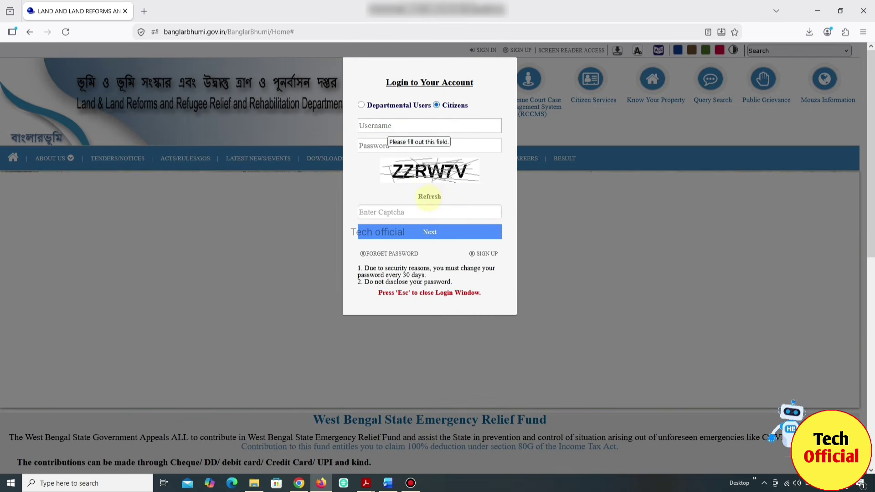
left_click(429, 197)
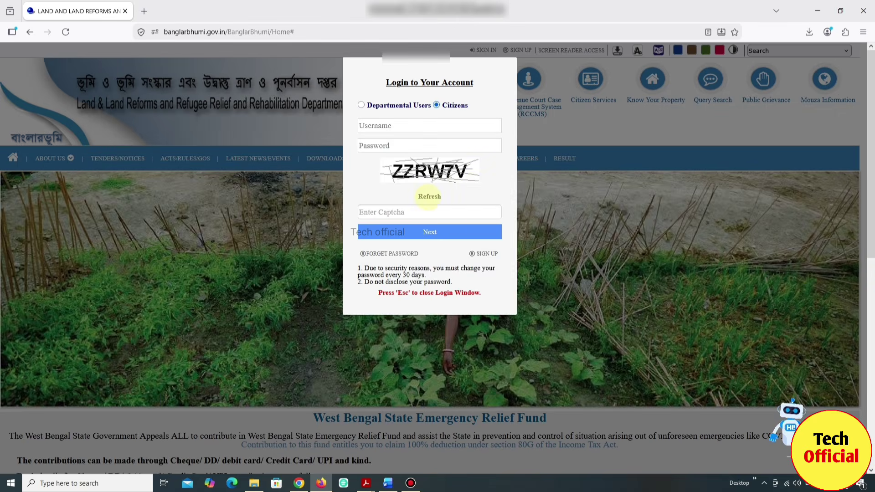
left_click(428, 197)
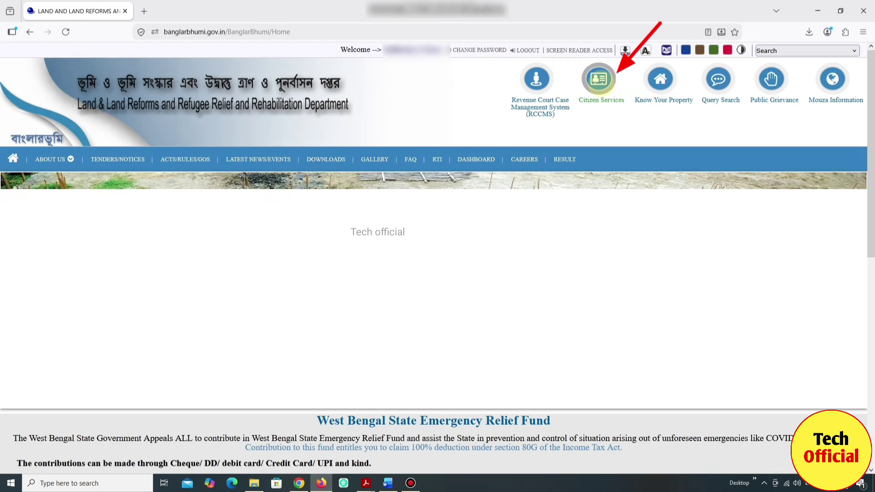
Go to the GRN Search page under Citizen Services and choose request type ROR/PI/MAP
left_click(601, 82)
left_click(341, 148)
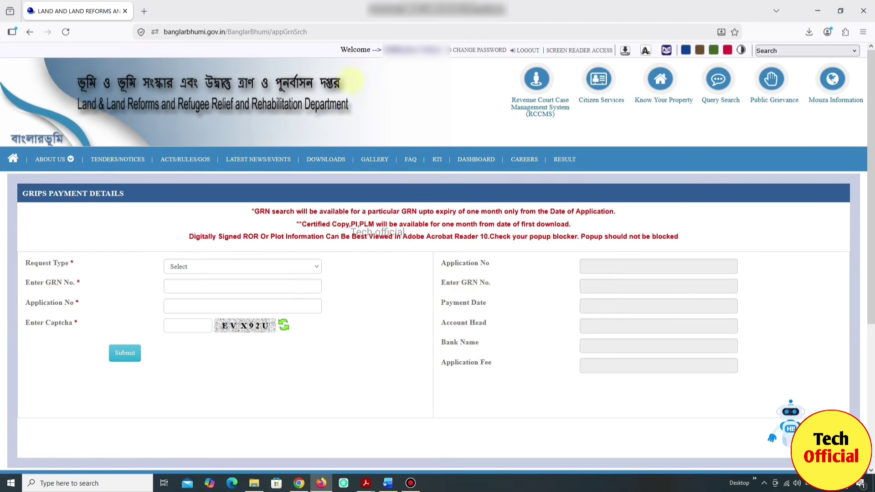
left_click(187, 266)
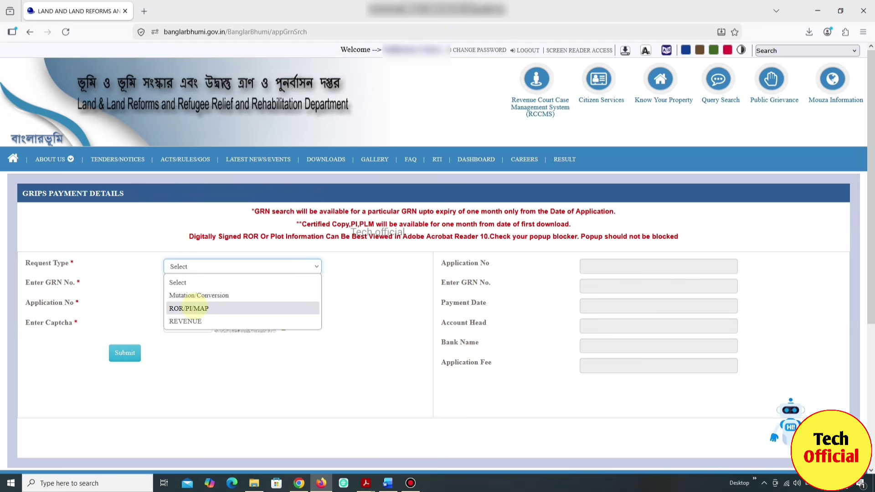
left_click(194, 308)
Enter the GRN number, application number and the captcha code, then submit the search
left_click(182, 287)
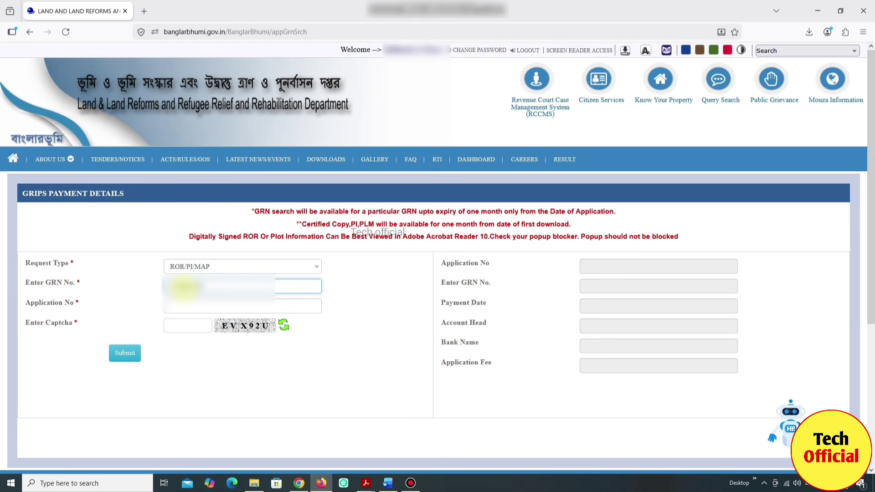
left_click(201, 304)
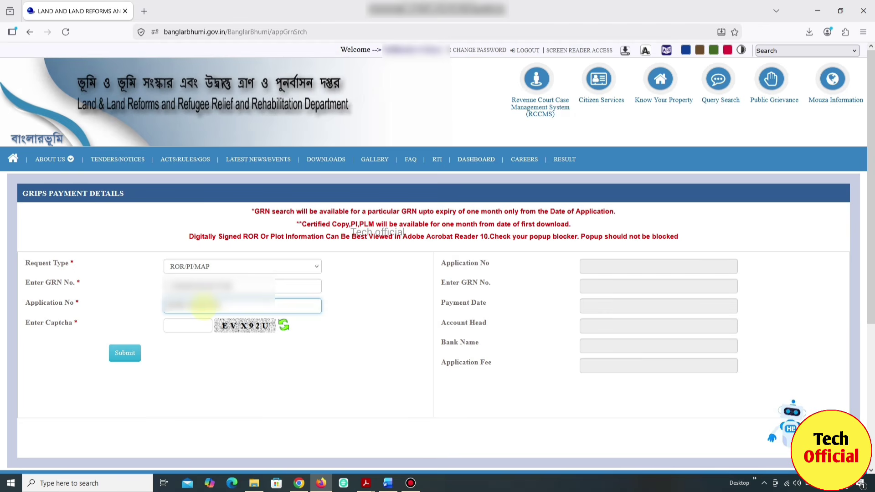
left_click(190, 329)
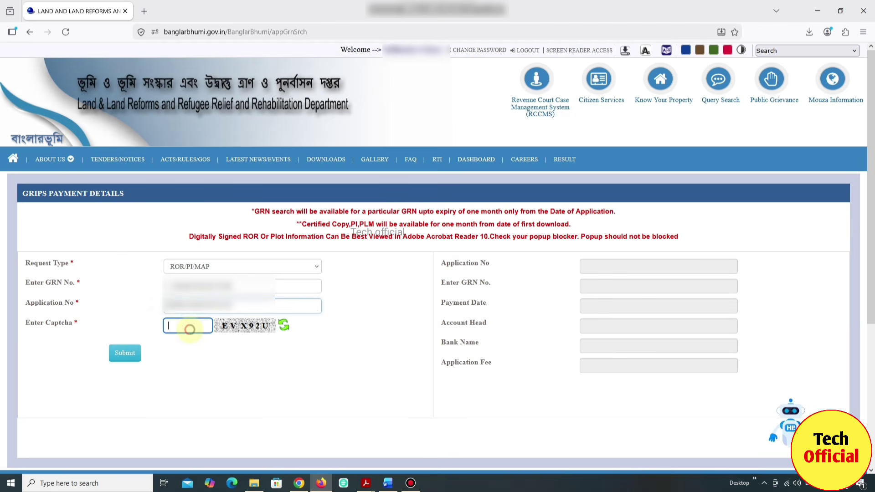
type("EV")
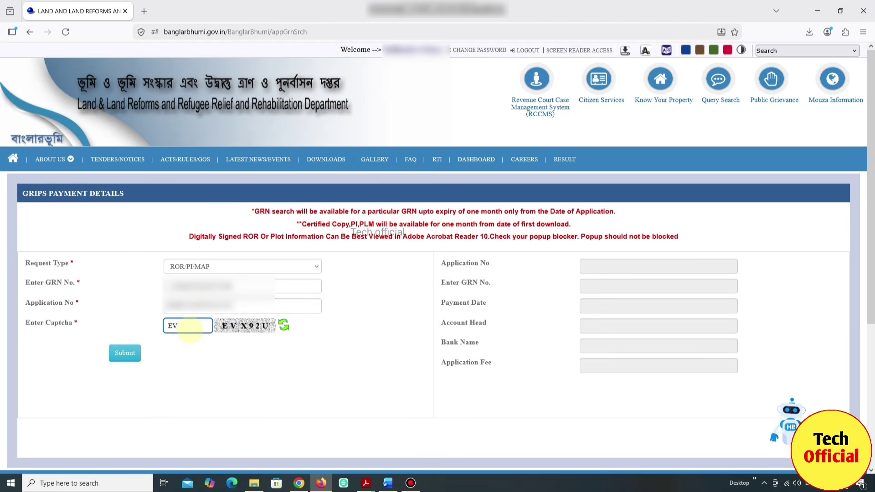
type("X92U")
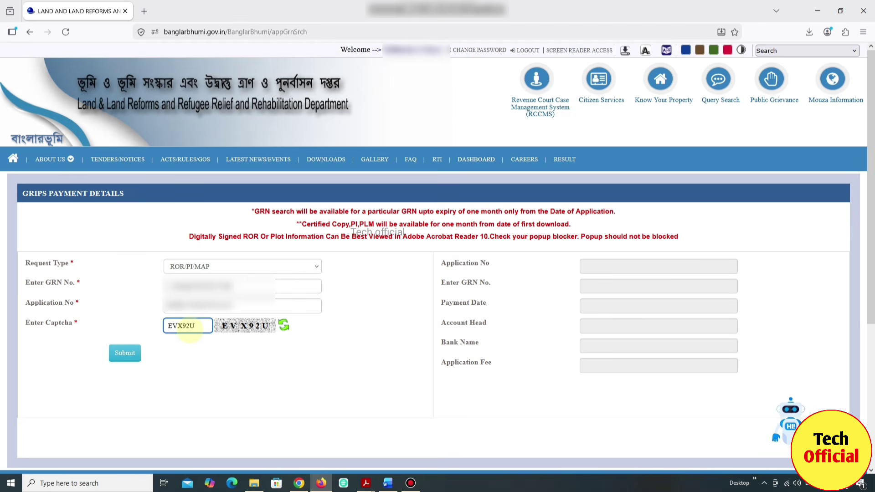
left_click(125, 353)
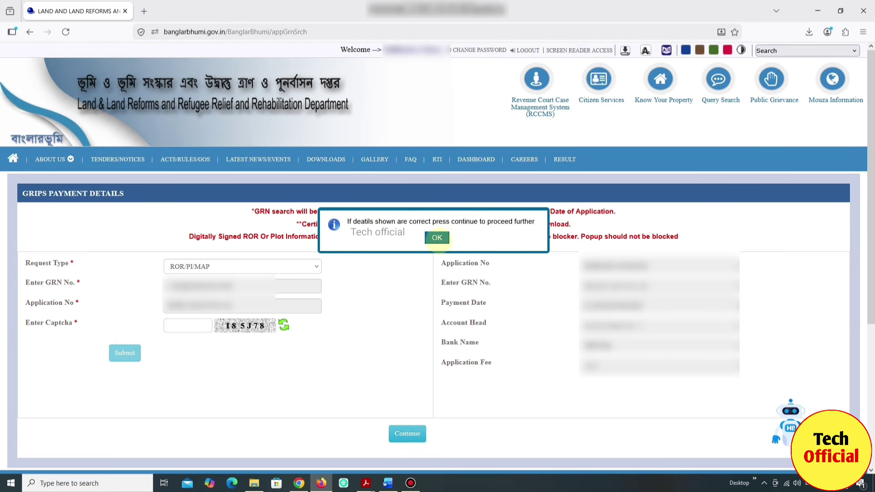
Confirm the payment details, clear the alert, and download the signed ROR as SignedPDF-23.pdf
left_click(436, 238)
left_click(410, 433)
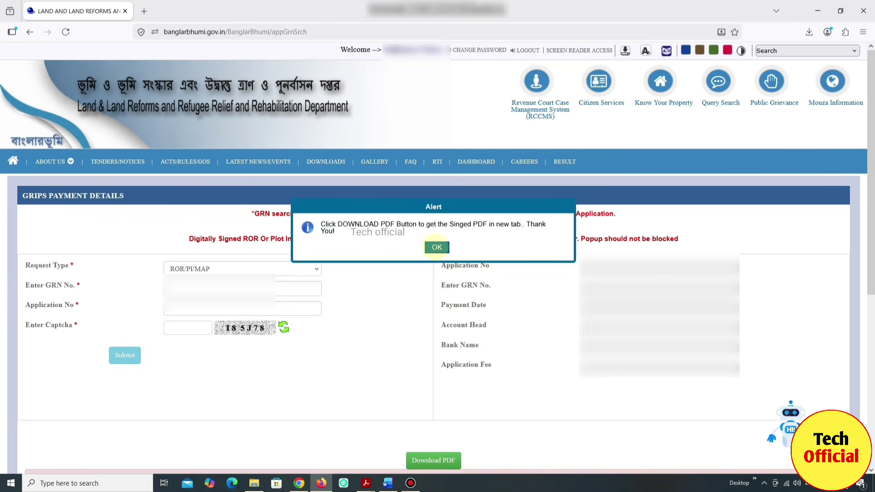
left_click(436, 247)
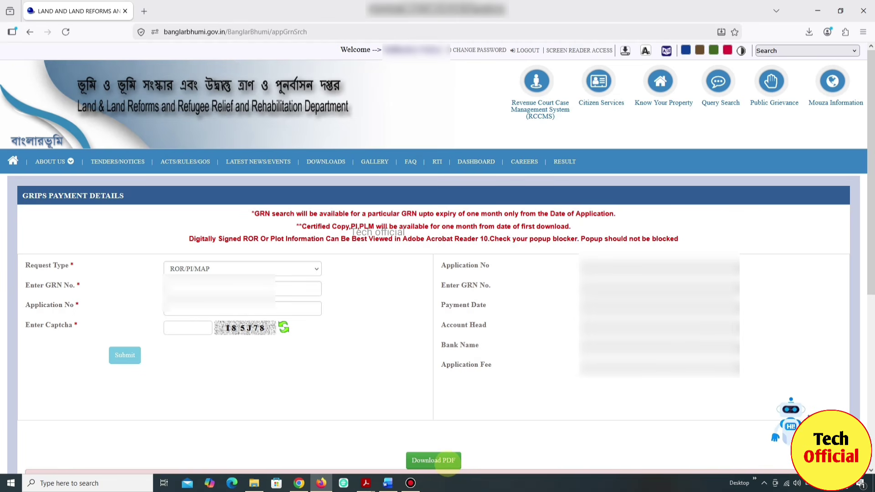
left_click(446, 461)
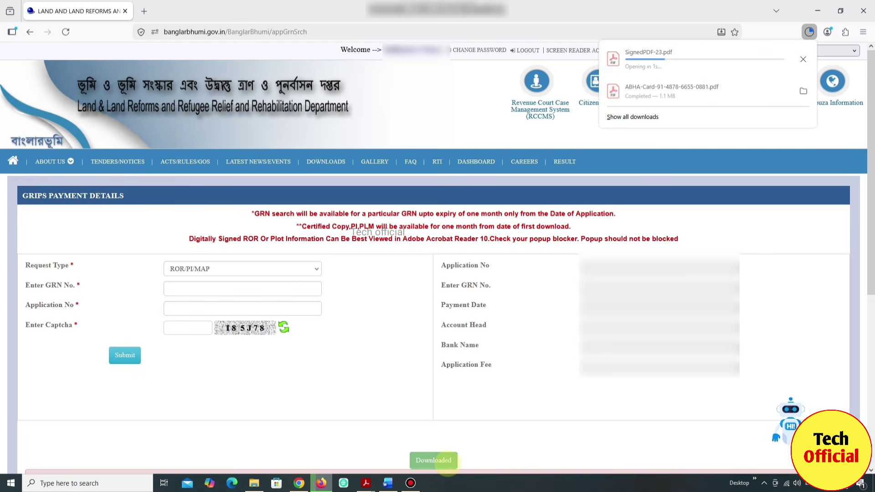